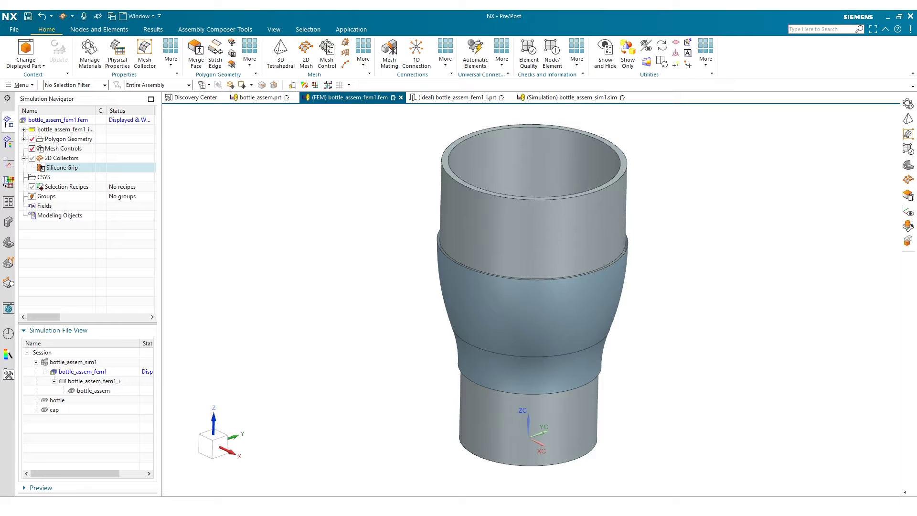
# Step: Hide Polygon Body (1), the bottle's top and bottom, leaving only the grip band shown
pyautogui.click(23, 139)
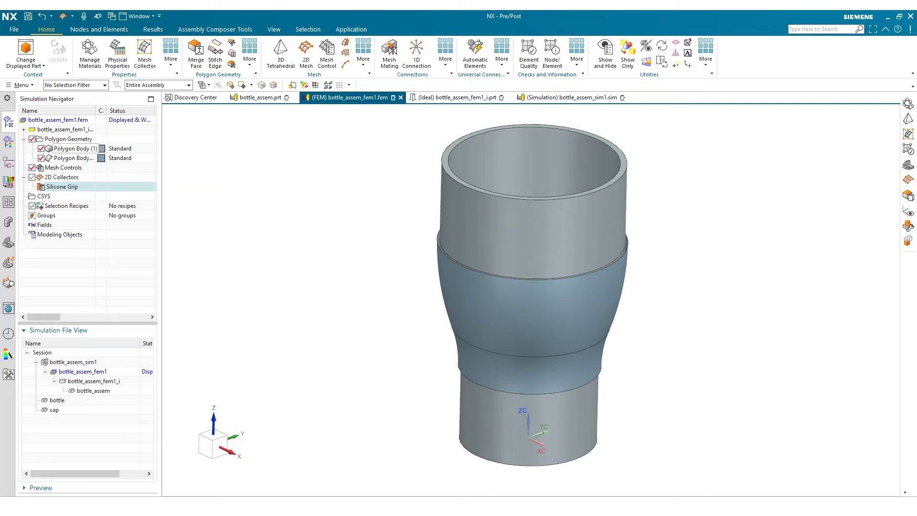
pyautogui.click(75, 148)
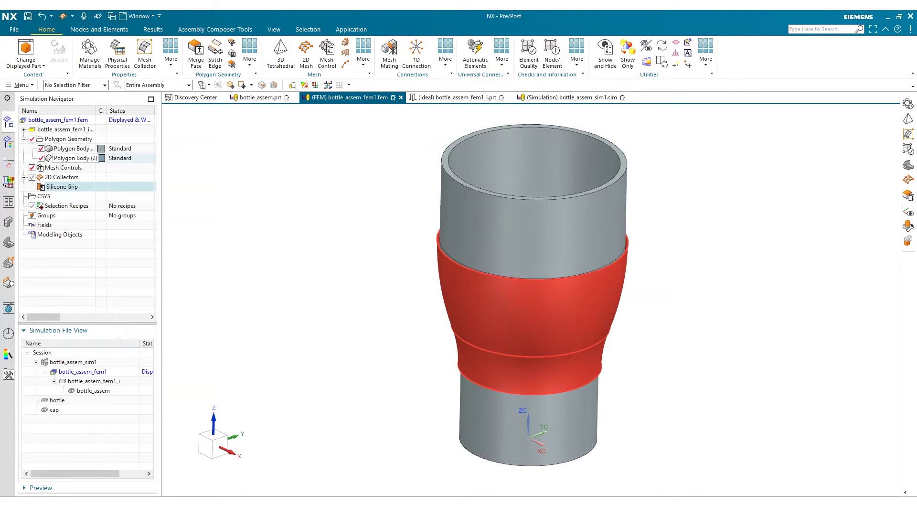
pyautogui.doubleClick(62, 187)
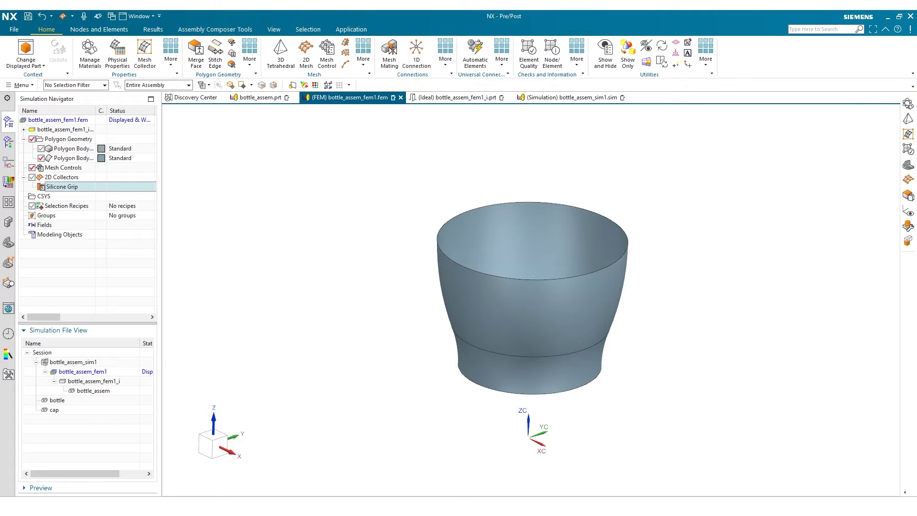
pyautogui.click(306, 55)
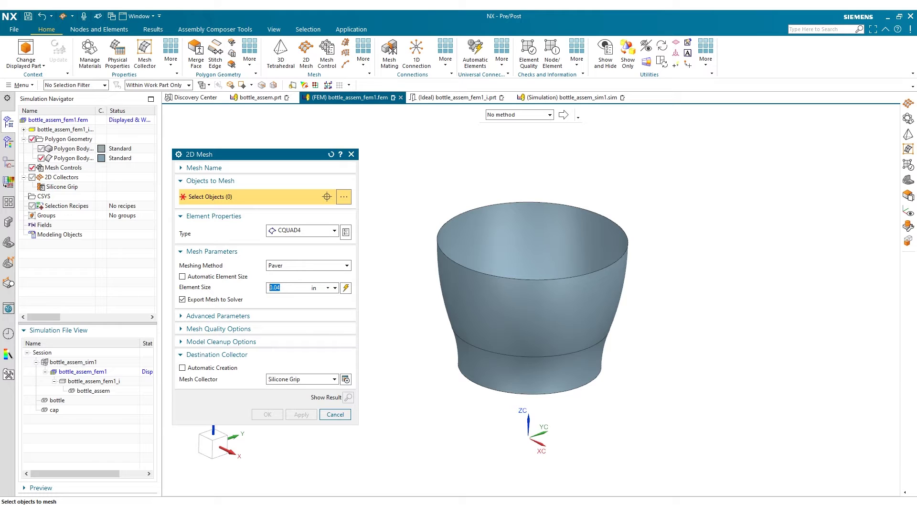
pyautogui.write('0')
pyautogui.write('4')
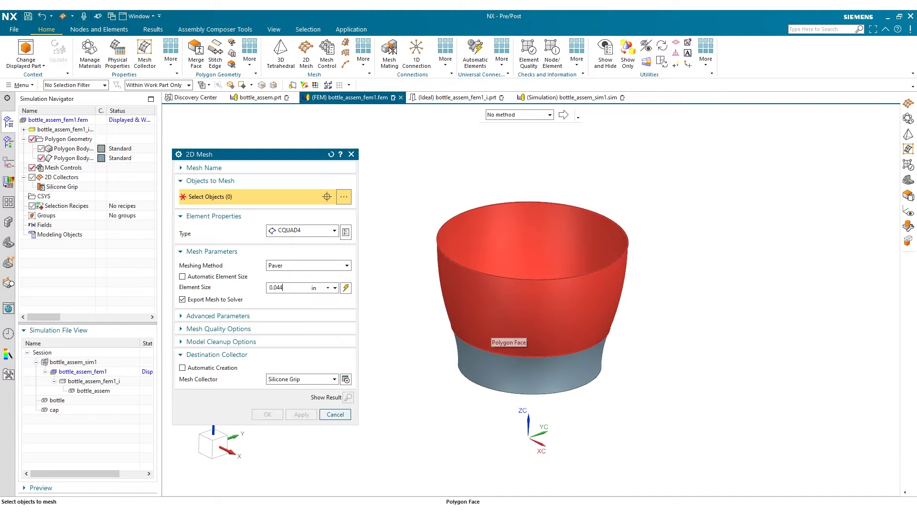
# Step: Select the upper and lower grip band faces for a 0.44 in CQUAD4 paver mesh
pyautogui.click(505, 342)
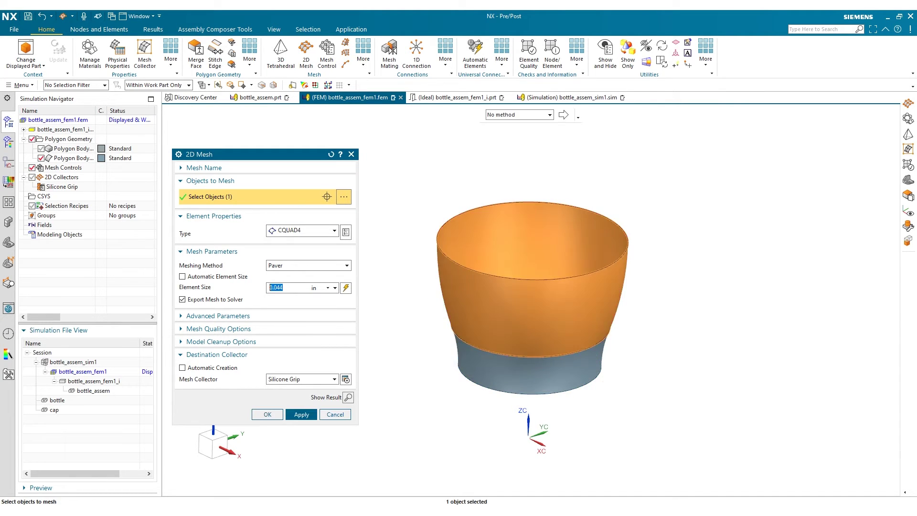
pyautogui.click(530, 362)
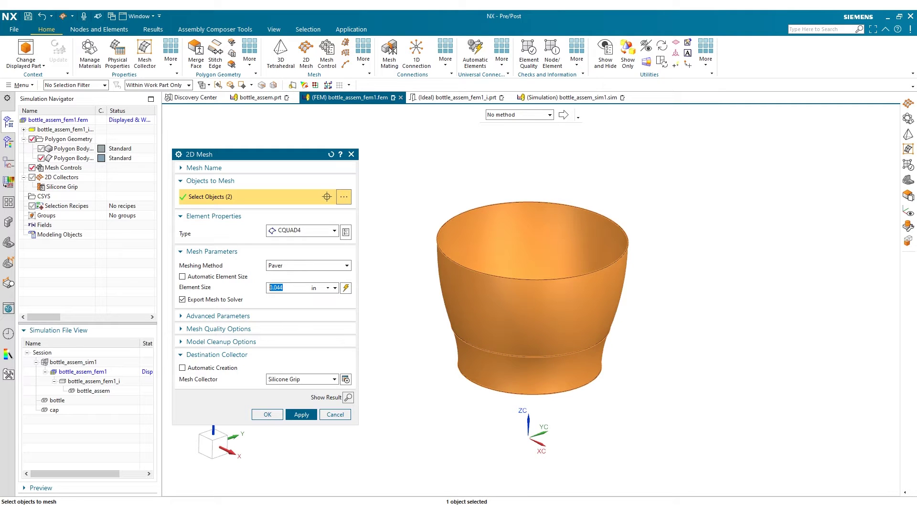
pyautogui.write('0.44')
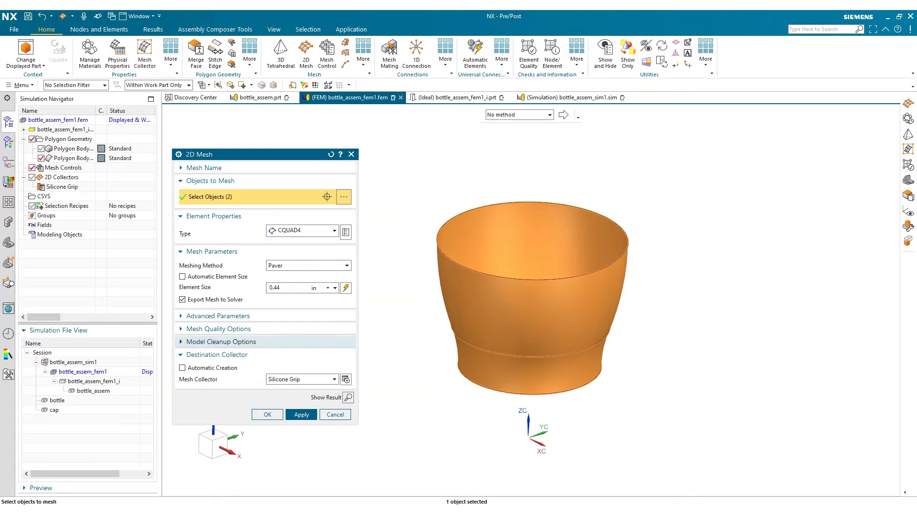
pyautogui.click(182, 368)
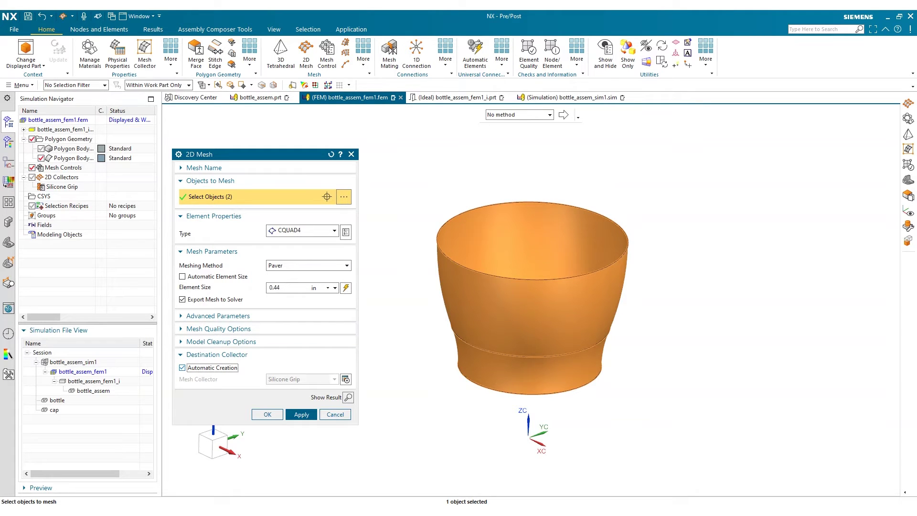
# Step: Mesh the grip band into Silicone Grip, creating 2d_mesh(1) with 516 elements
pyautogui.click(182, 368)
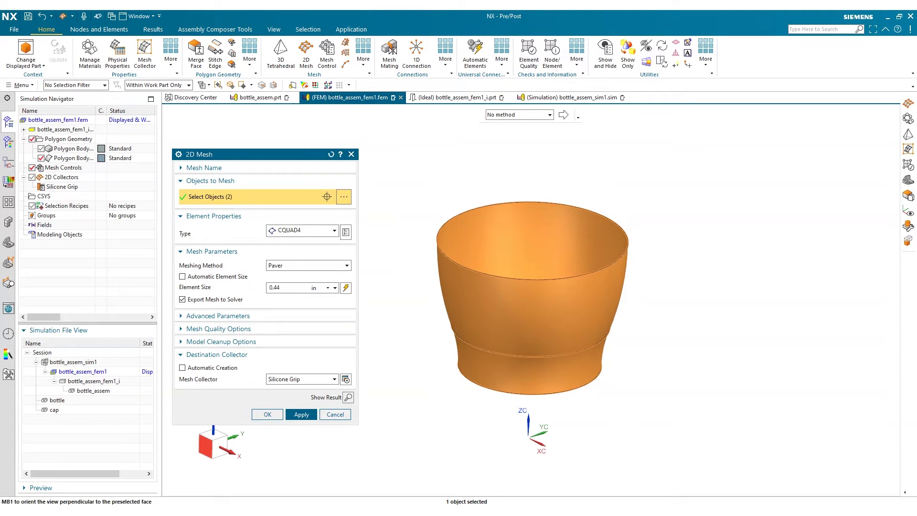
pyautogui.click(302, 380)
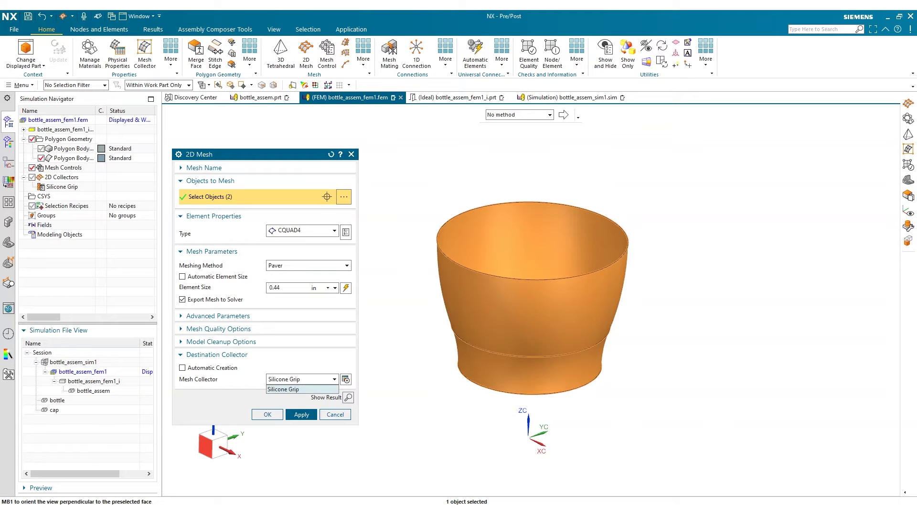
pyautogui.click(294, 389)
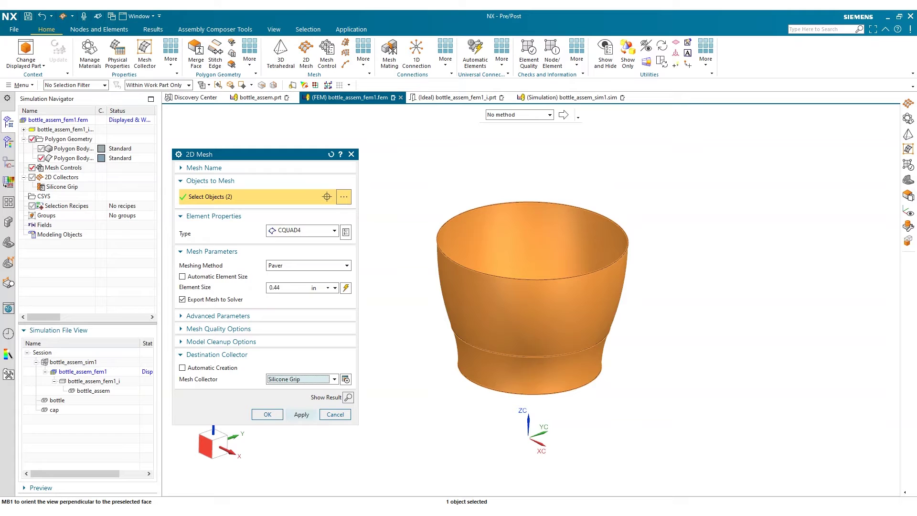
pyautogui.click(301, 415)
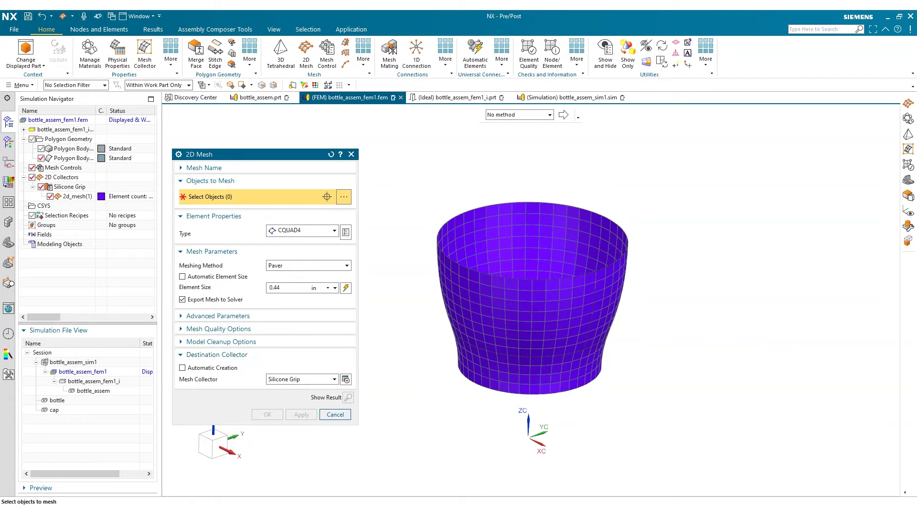
pyautogui.click(335, 414)
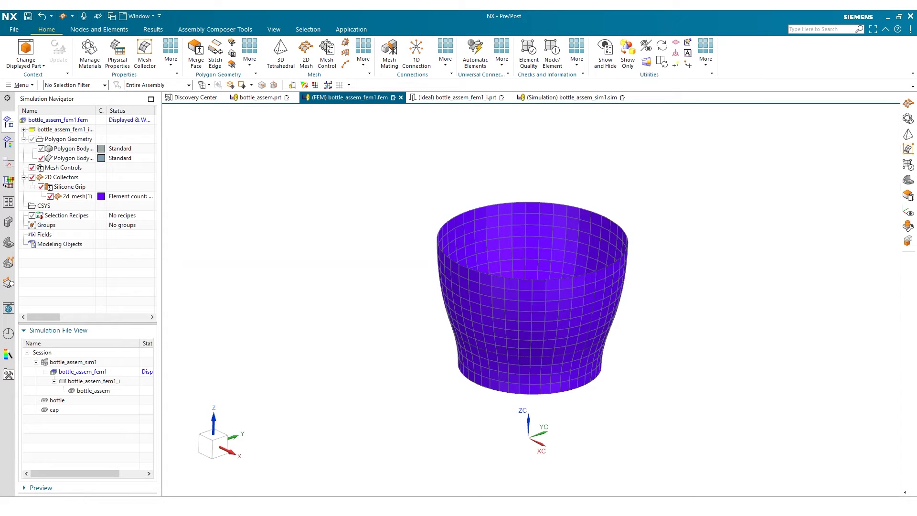
# Step: Save the FEM file and redisplay the bottle polygon body around the grip mesh
pyautogui.hotkey('ctrl', 's')
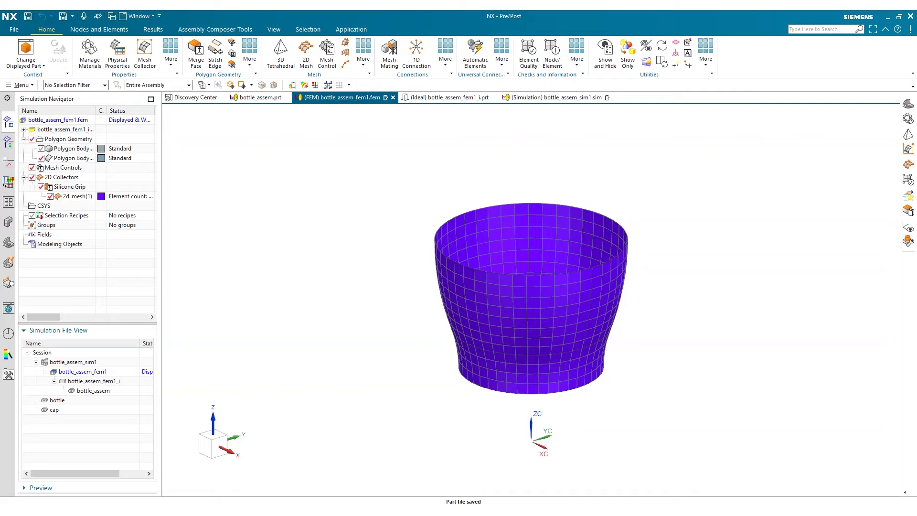
pyautogui.hotkey('ctrl', 'shift', 'u')
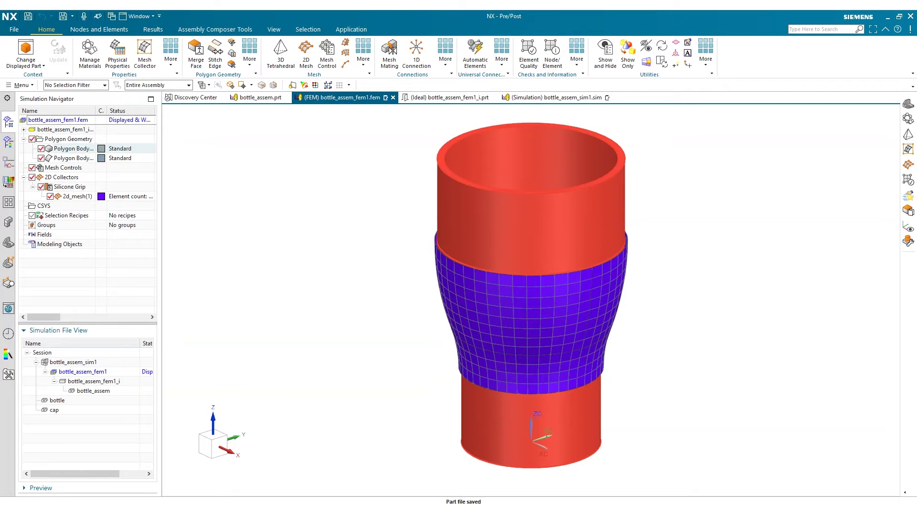
# Step: Clear the bottle body selection so the full bottle shows in plain grey
pyautogui.press('Escape')
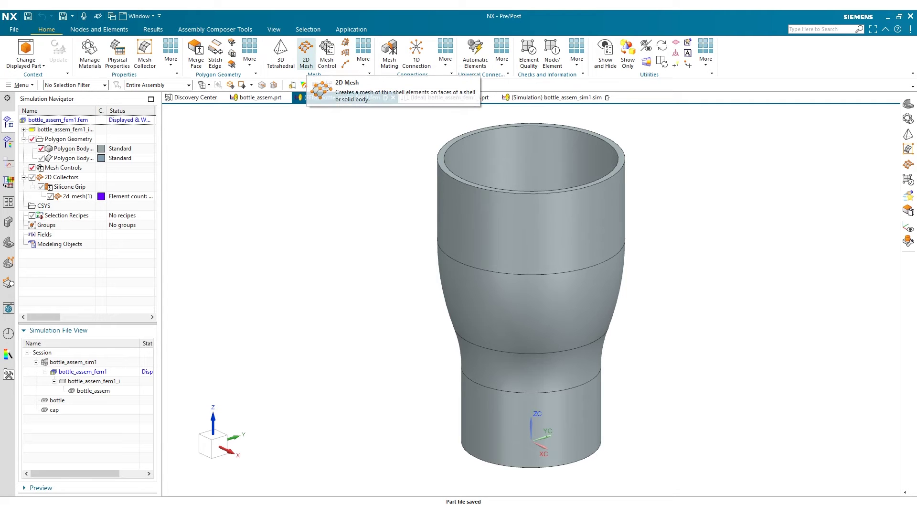
pyautogui.hotkey('ctrl', 's')
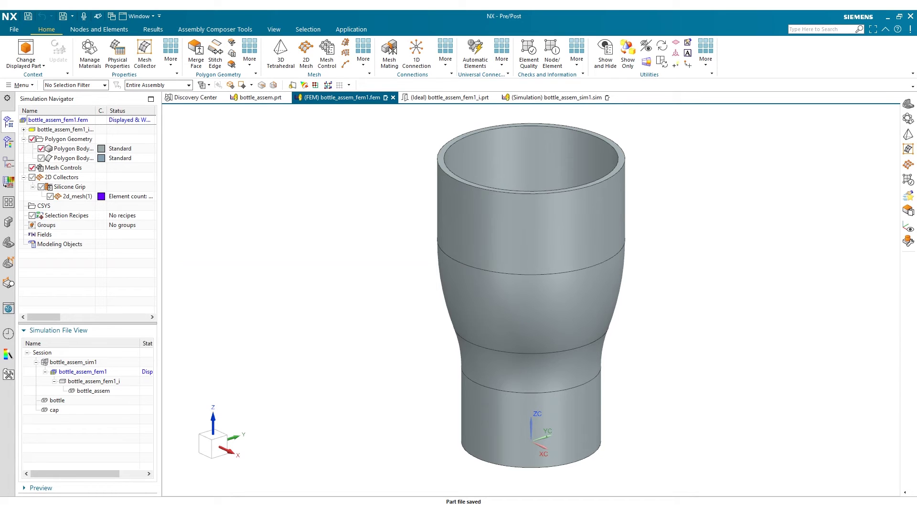
# Step: Midsurface the bottle solid body by face pairs in the idealized part, then return to the FEM
pyautogui.click(445, 98)
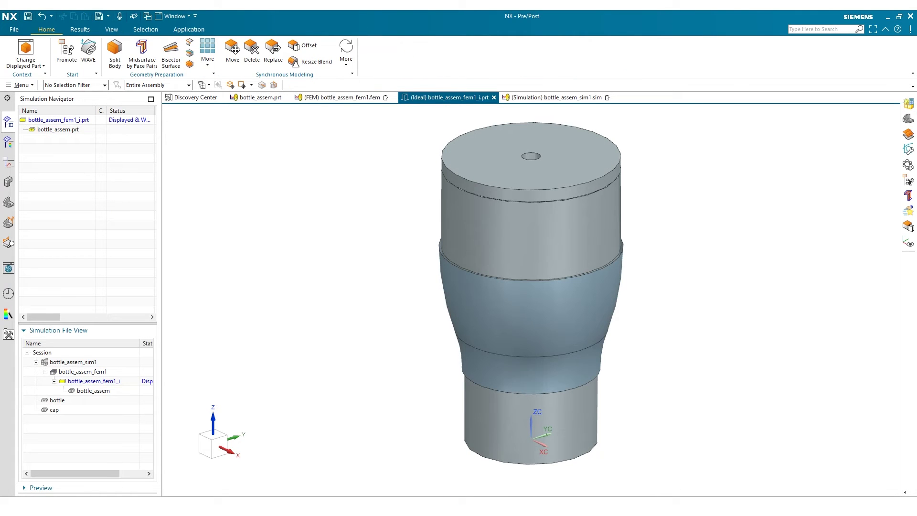
pyautogui.click(143, 53)
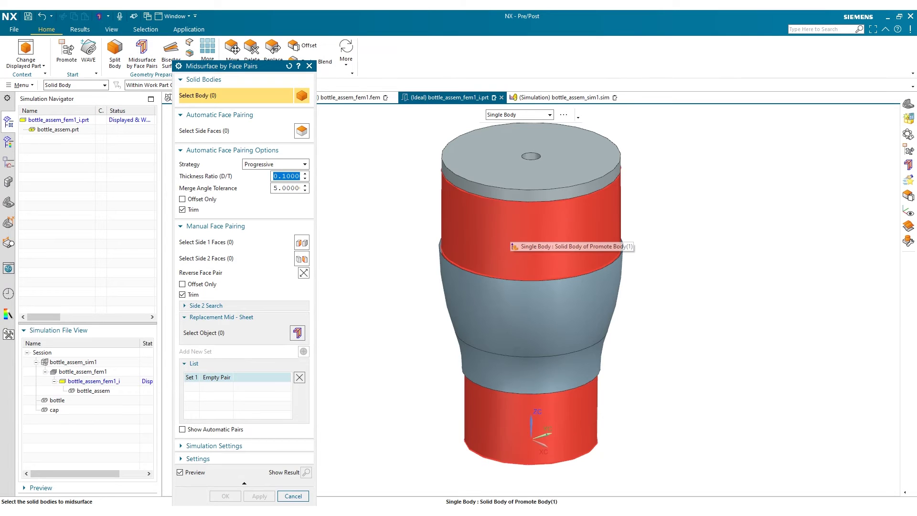
pyautogui.click(514, 247)
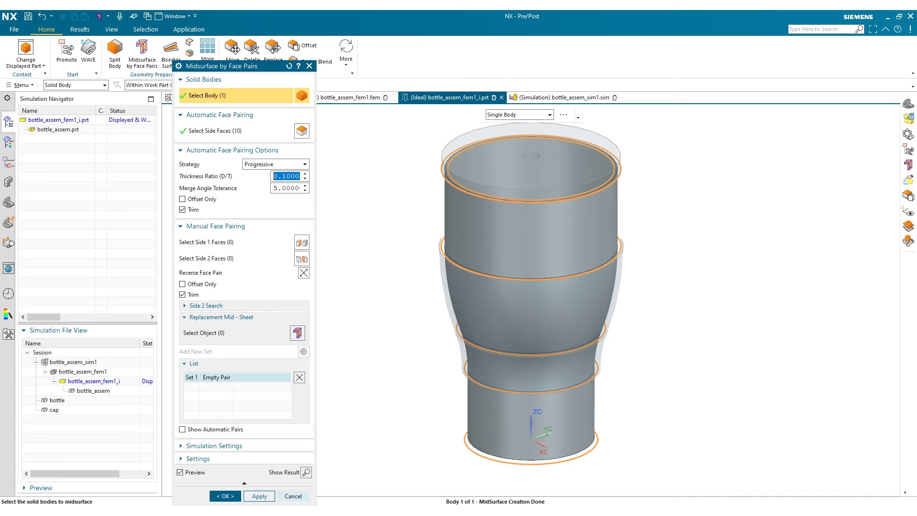
pyautogui.click(293, 497)
pyautogui.doubleClick(82, 371)
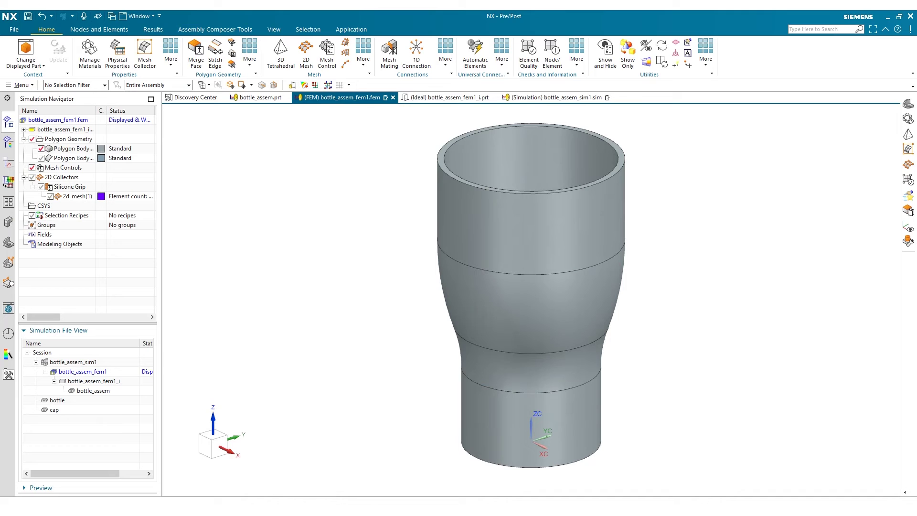
# Step: Select the four outer bottle faces for a 0.44 in CQUAD4 paver mesh
pyautogui.click(306, 53)
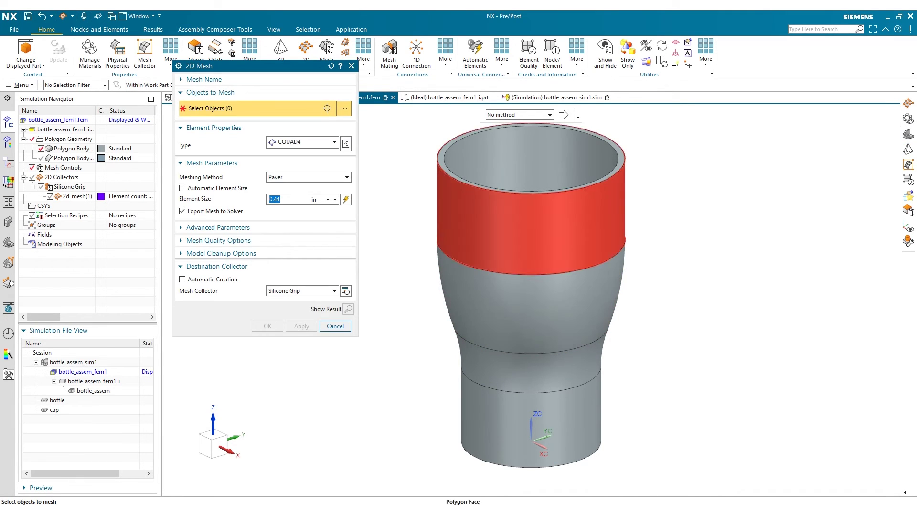
pyautogui.click(530, 207)
pyautogui.click(531, 294)
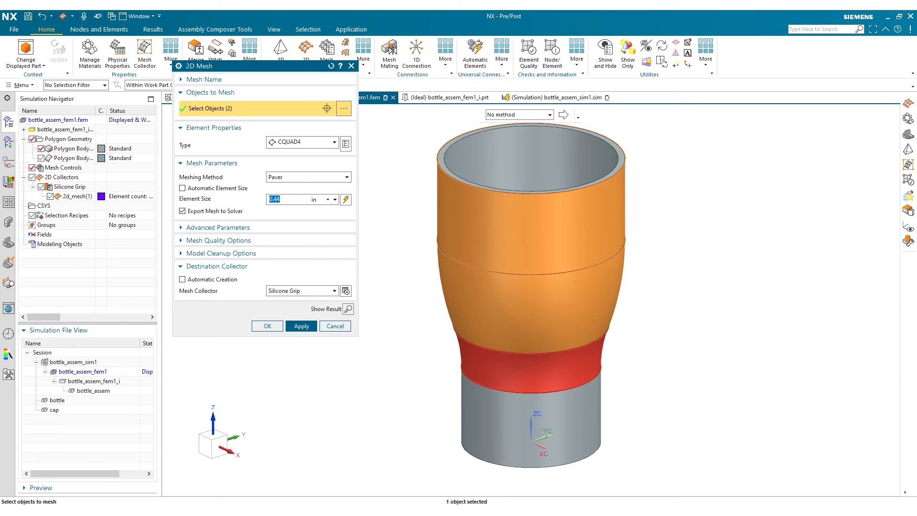
pyautogui.click(530, 362)
pyautogui.click(531, 423)
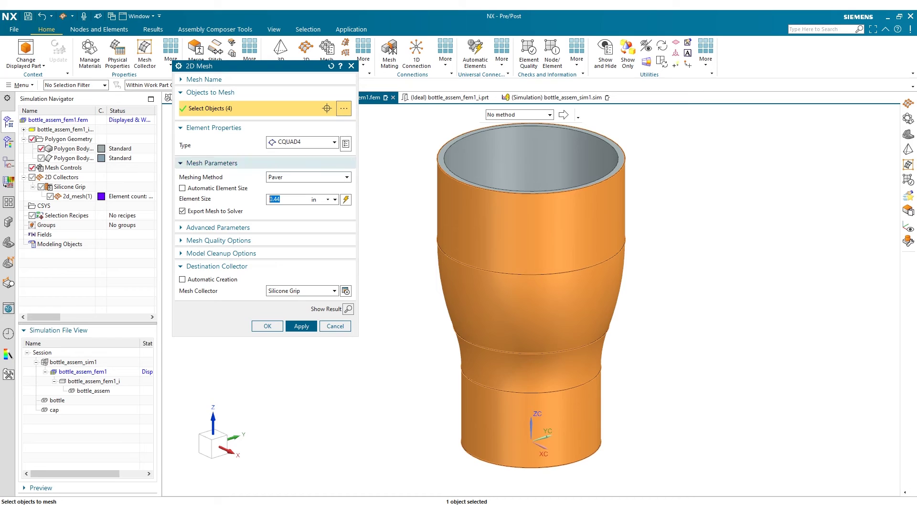
# Step: Enable automatic collector creation and generate 2d_mesh(2) in a new Thin Shell(1) collector
pyautogui.click(302, 290)
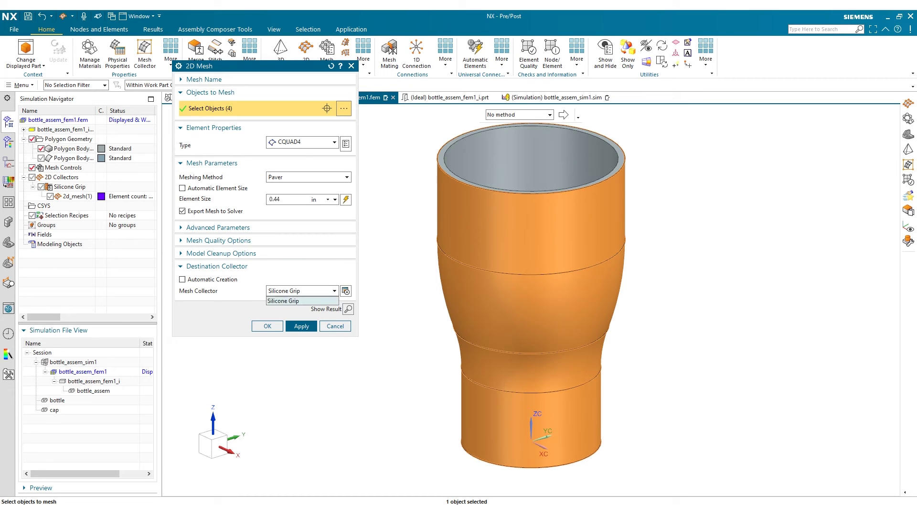
pyautogui.click(301, 300)
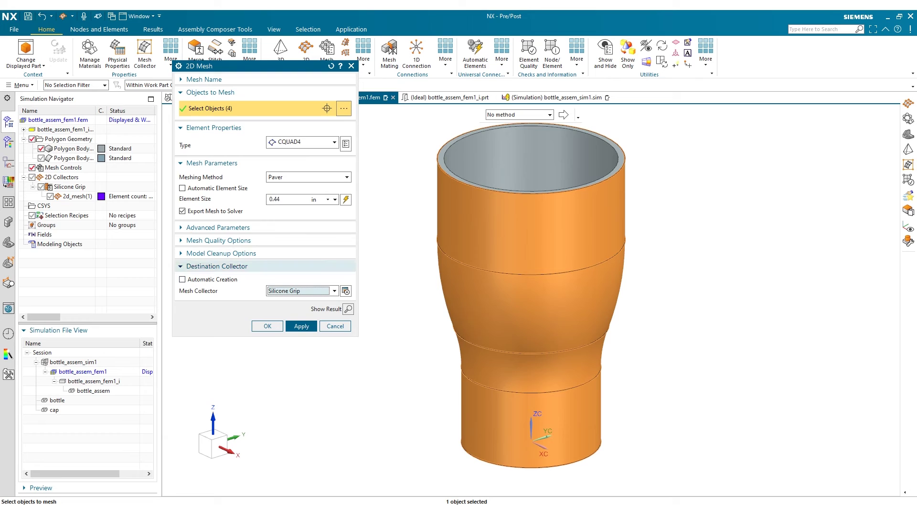
pyautogui.click(182, 280)
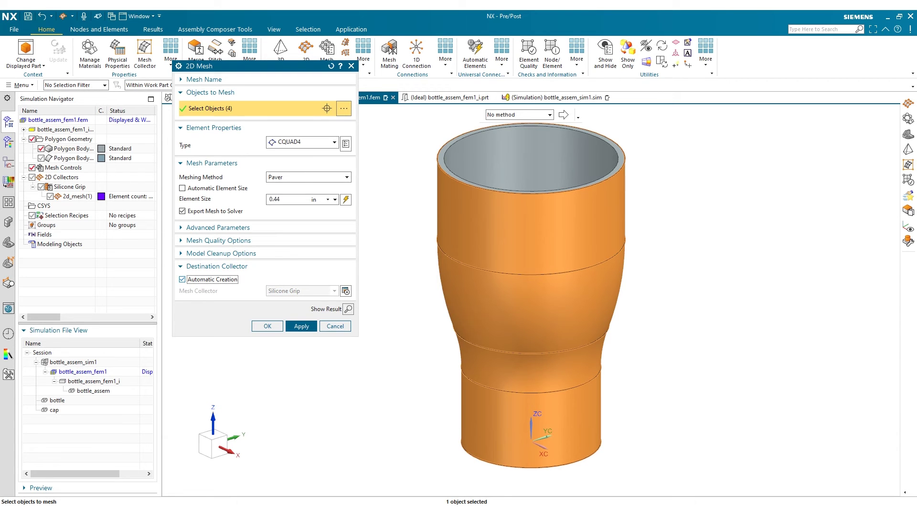
pyautogui.click(182, 279)
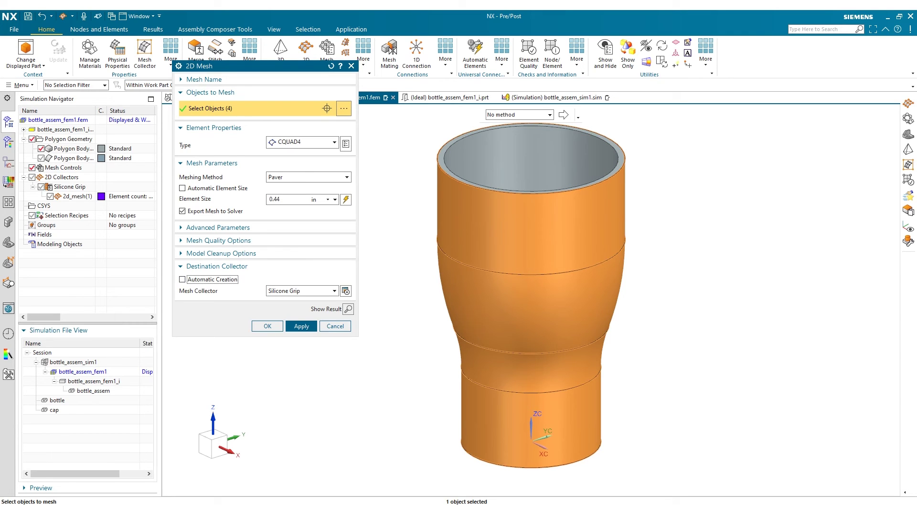
pyautogui.click(183, 279)
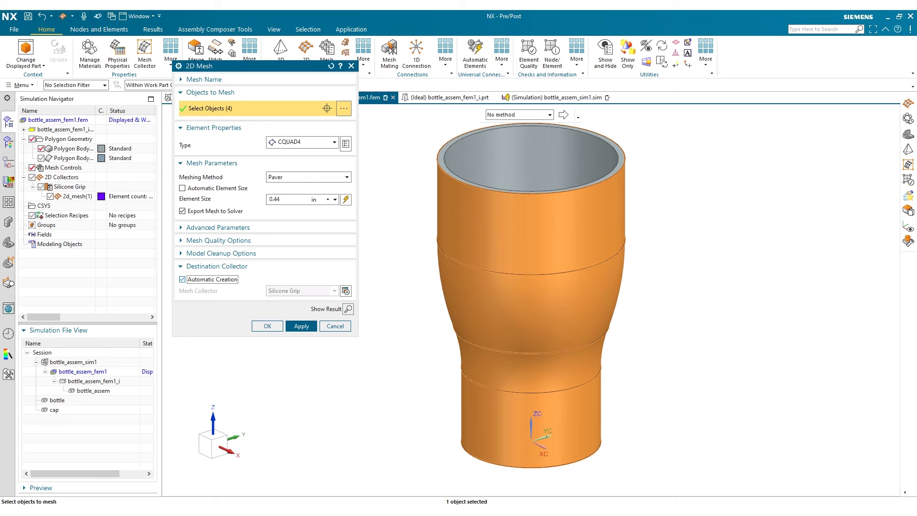
pyautogui.click(302, 326)
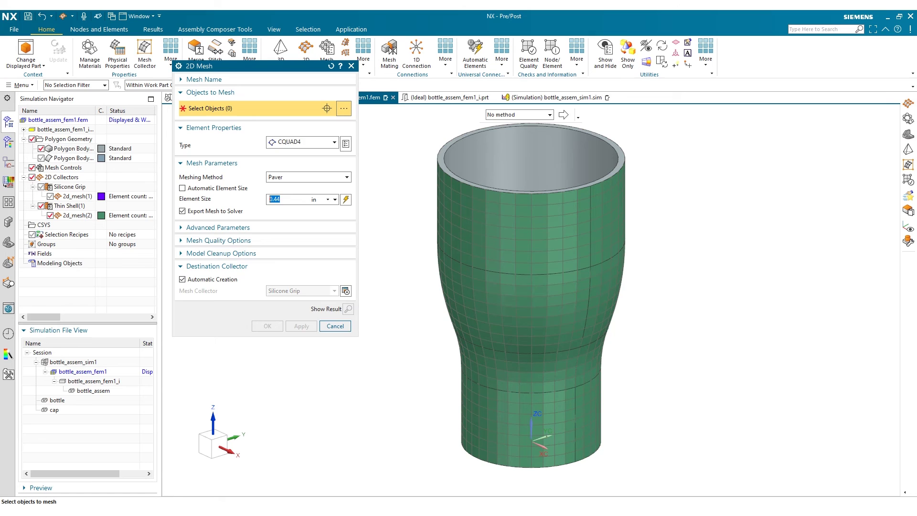
# Step: Close the 2D Mesh dialog, leaving the meshed bottle shell on display
pyautogui.click(336, 326)
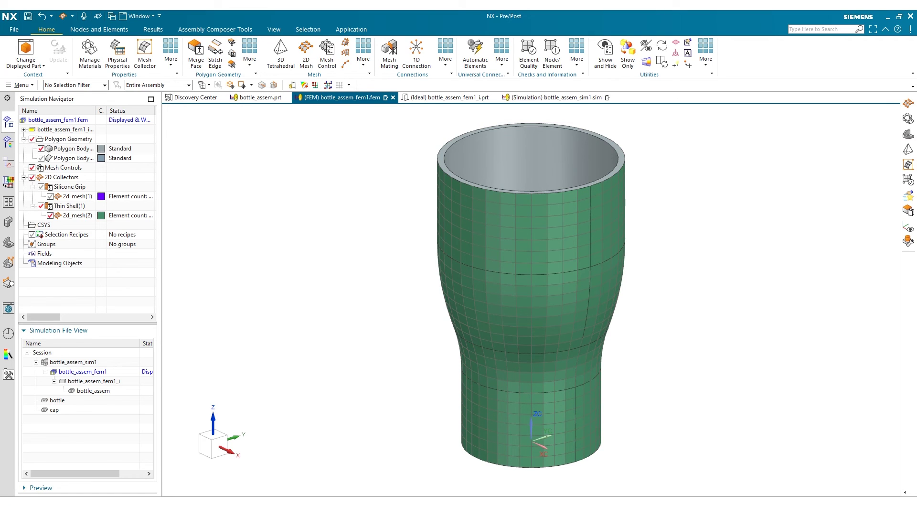